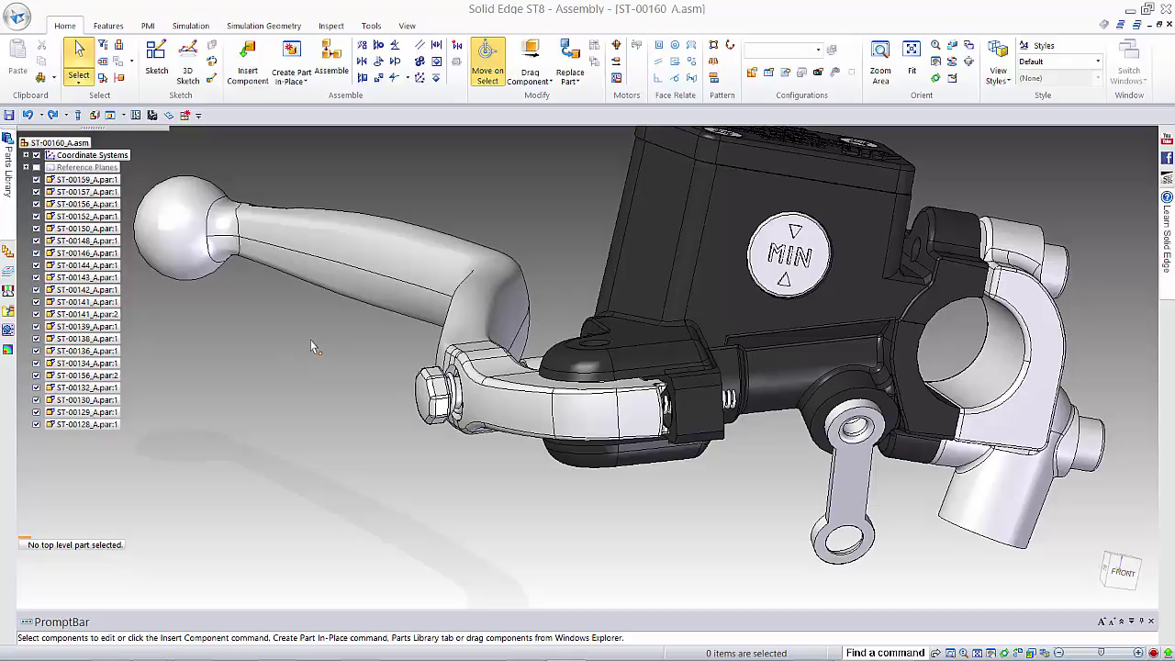
Start a Fastener System at the lever hole, picking its top edge and matching underside hole.
{"action": "left_click", "coordinate": [297, 81]}
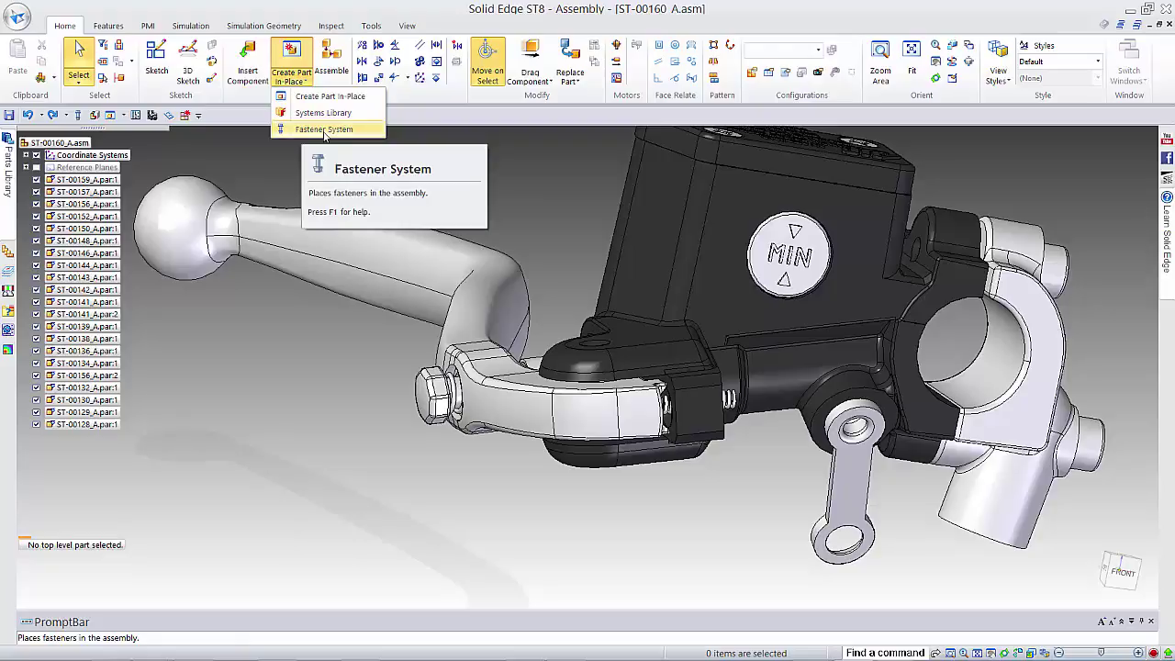
{"action": "left_click", "coordinate": [324, 129]}
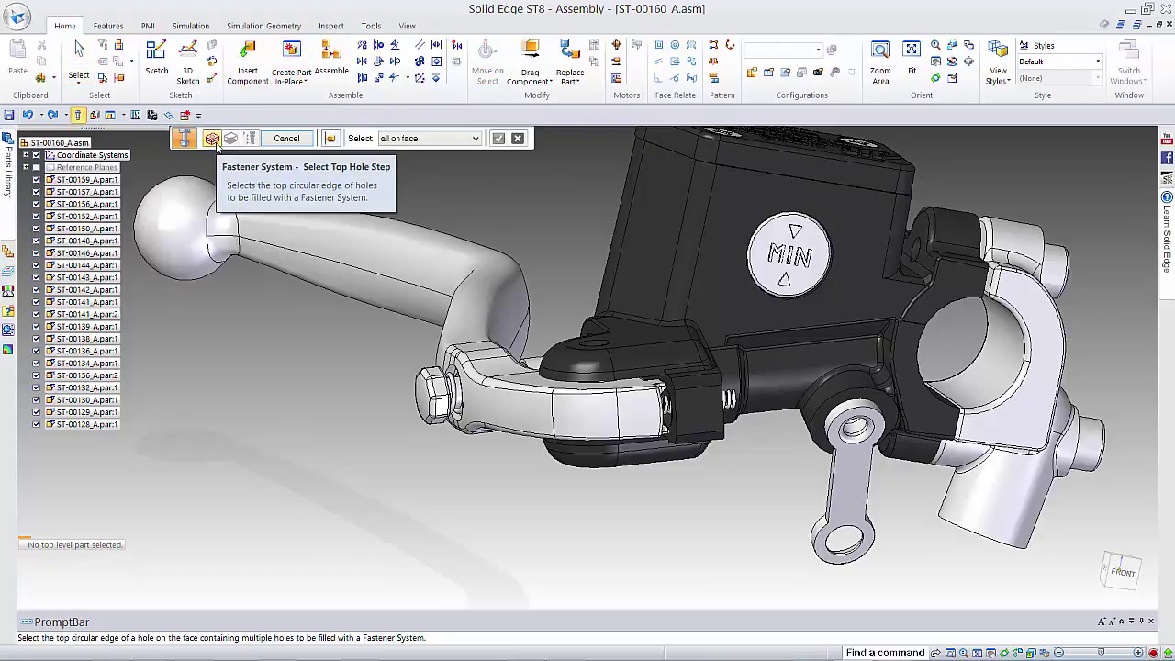
{"action": "left_click", "coordinate": [601, 349]}
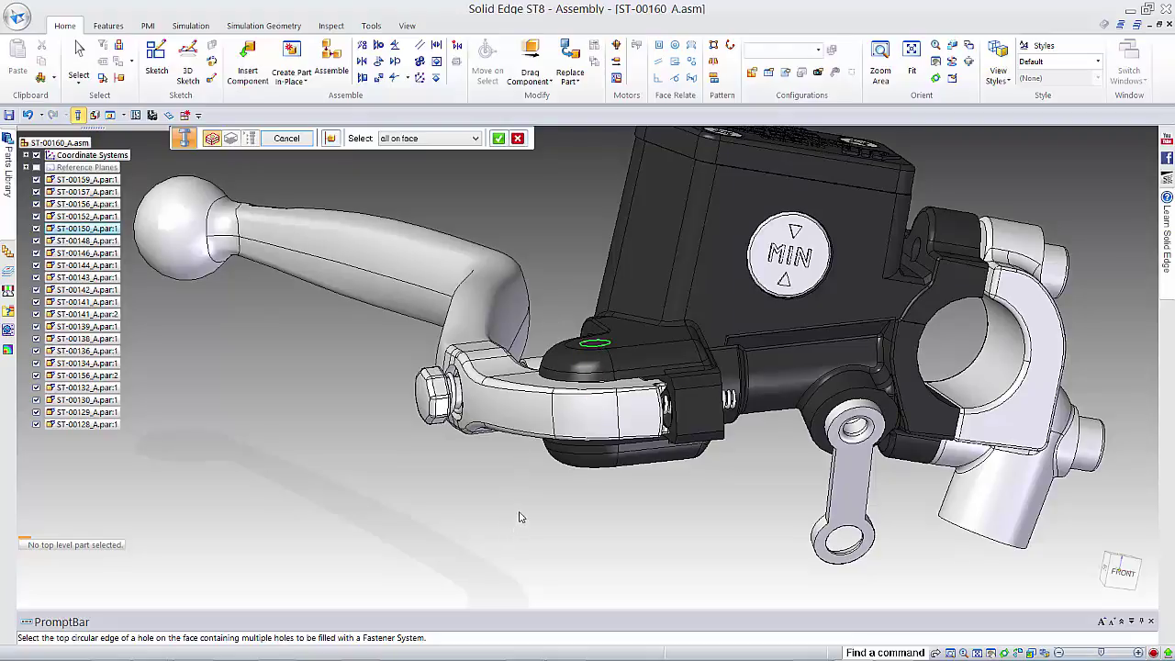
{"action": "left_click", "coordinate": [498, 138]}
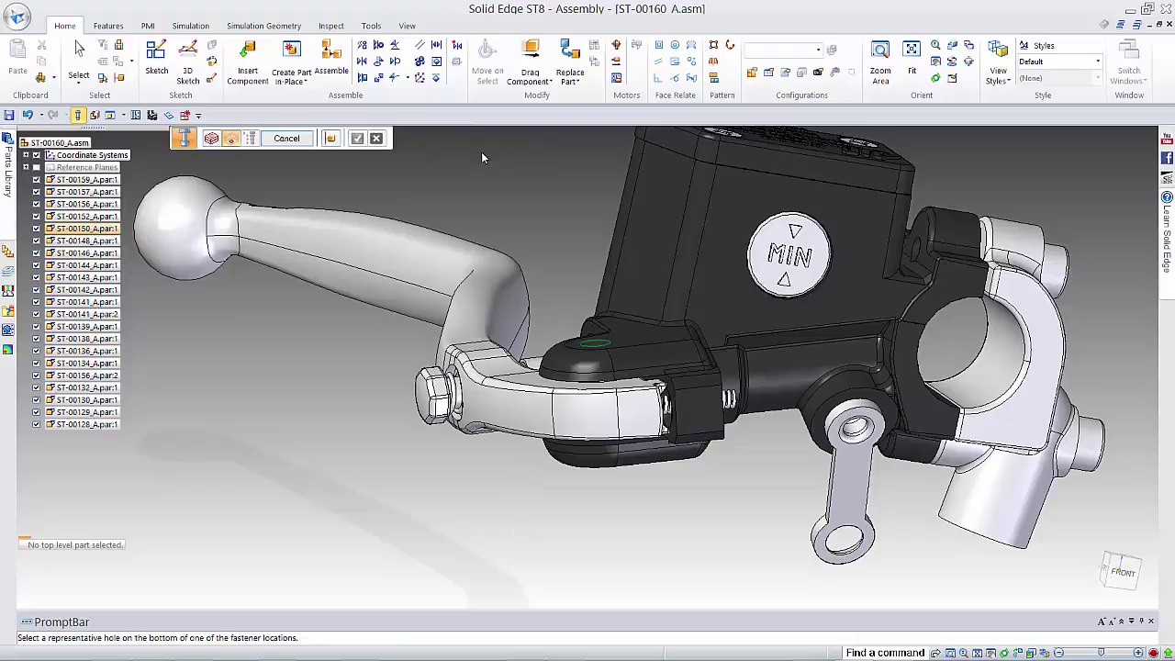
{"action": "middle_click_drag", "start_coordinate": [553, 507], "coordinate": [606, 542]}
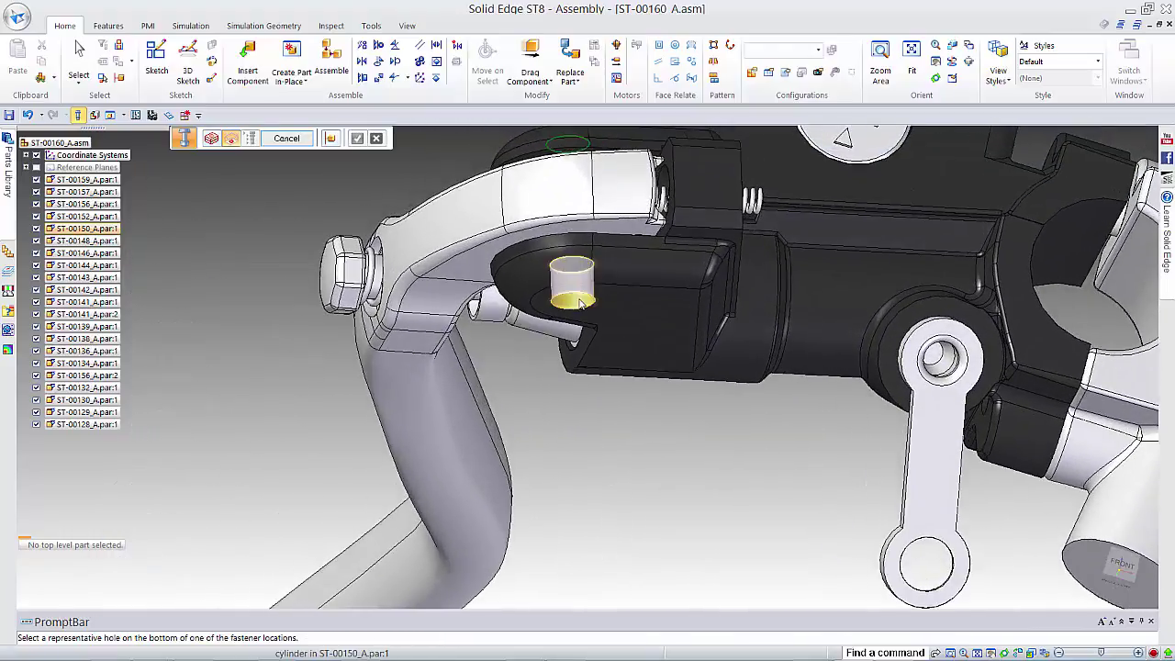
{"action": "left_click", "coordinate": [645, 378]}
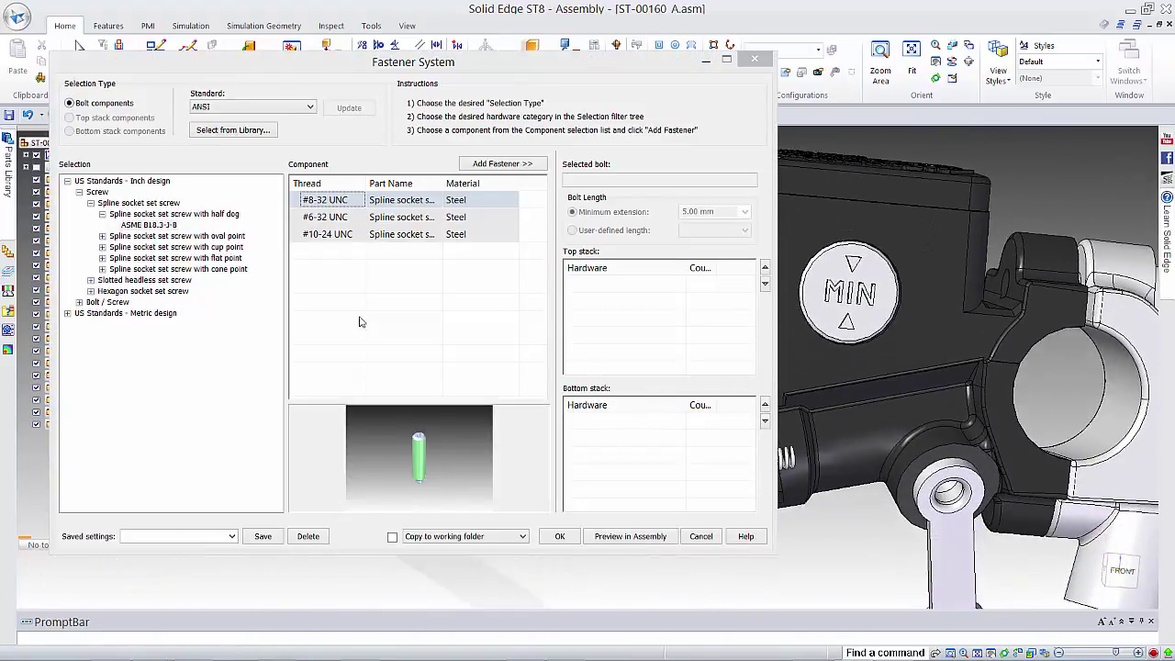
Choose the M 5 ANSI B18.2.3.5M metric hex bolt, keeping ANSI as the standard.
{"action": "left_click", "coordinate": [67, 314]}
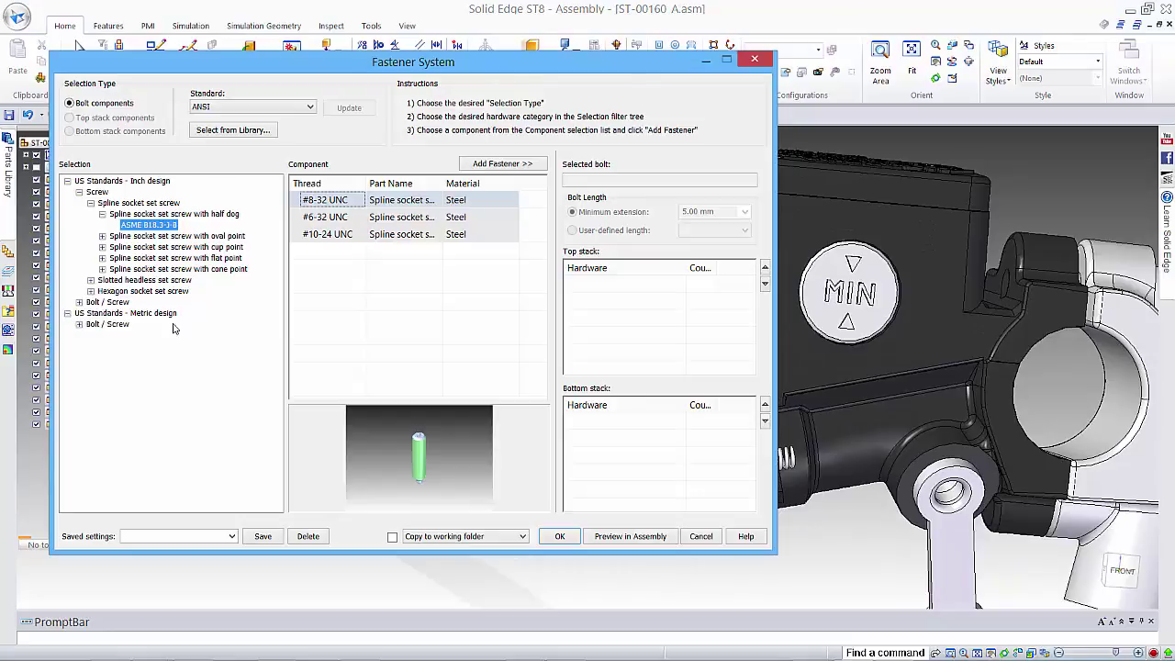
{"action": "left_click", "coordinate": [235, 108]}
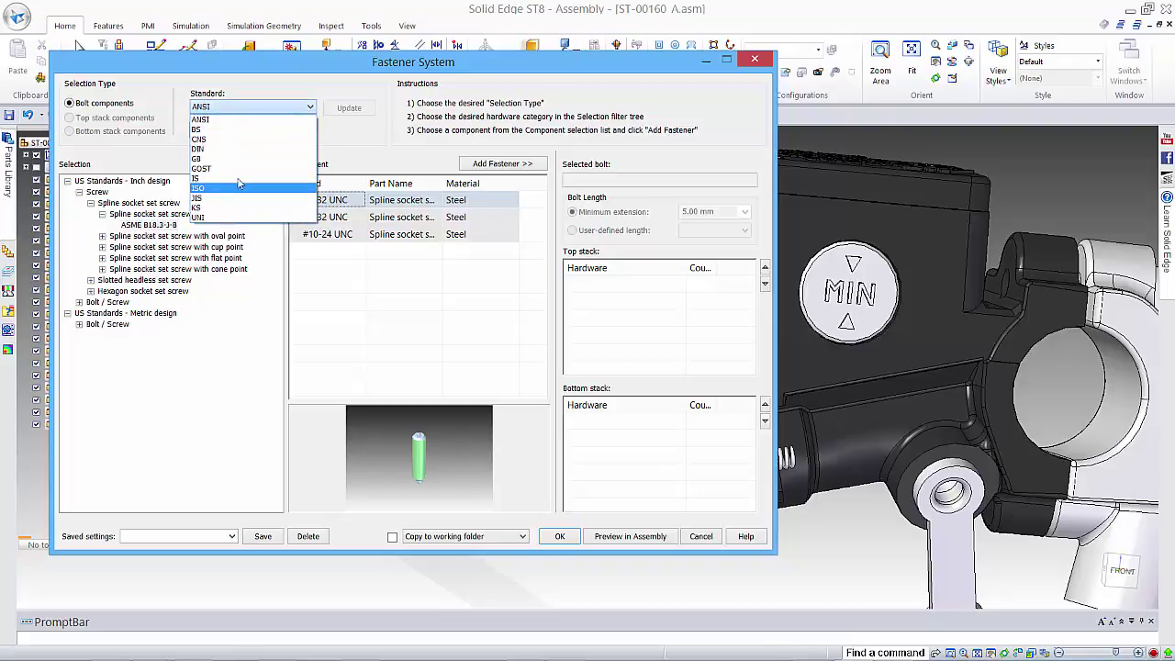
{"action": "left_click", "coordinate": [244, 116]}
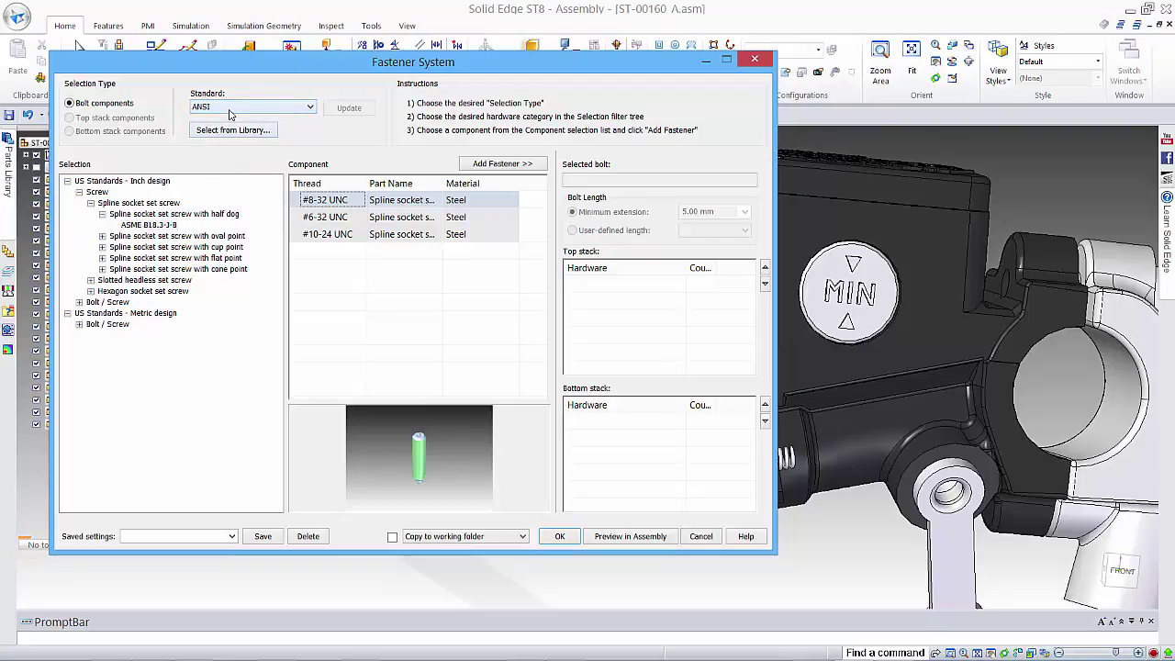
{"action": "left_click", "coordinate": [79, 324]}
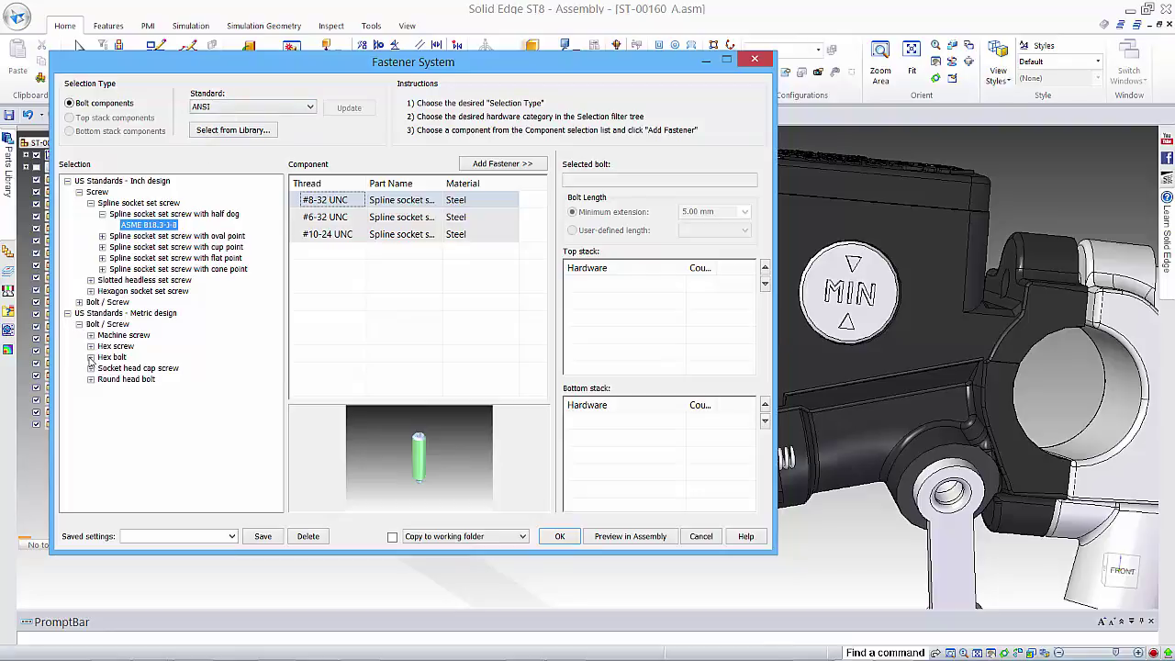
{"action": "left_click", "coordinate": [90, 357]}
{"action": "left_click", "coordinate": [102, 368]}
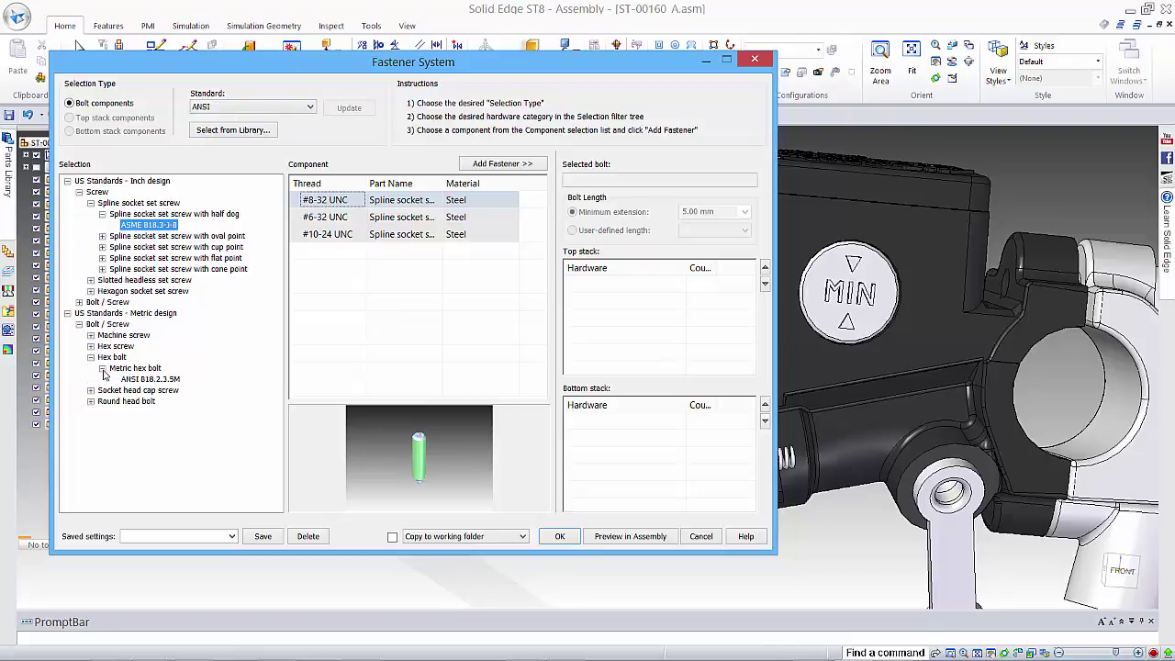
{"action": "left_click", "coordinate": [149, 379]}
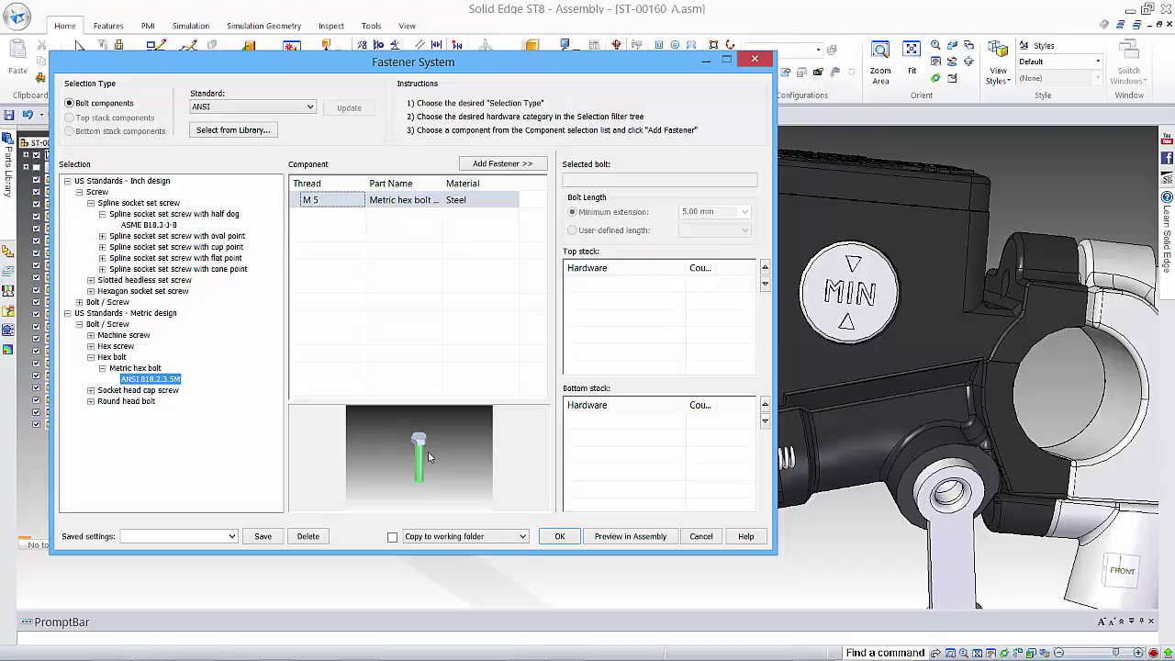
{"action": "left_click", "coordinate": [315, 201]}
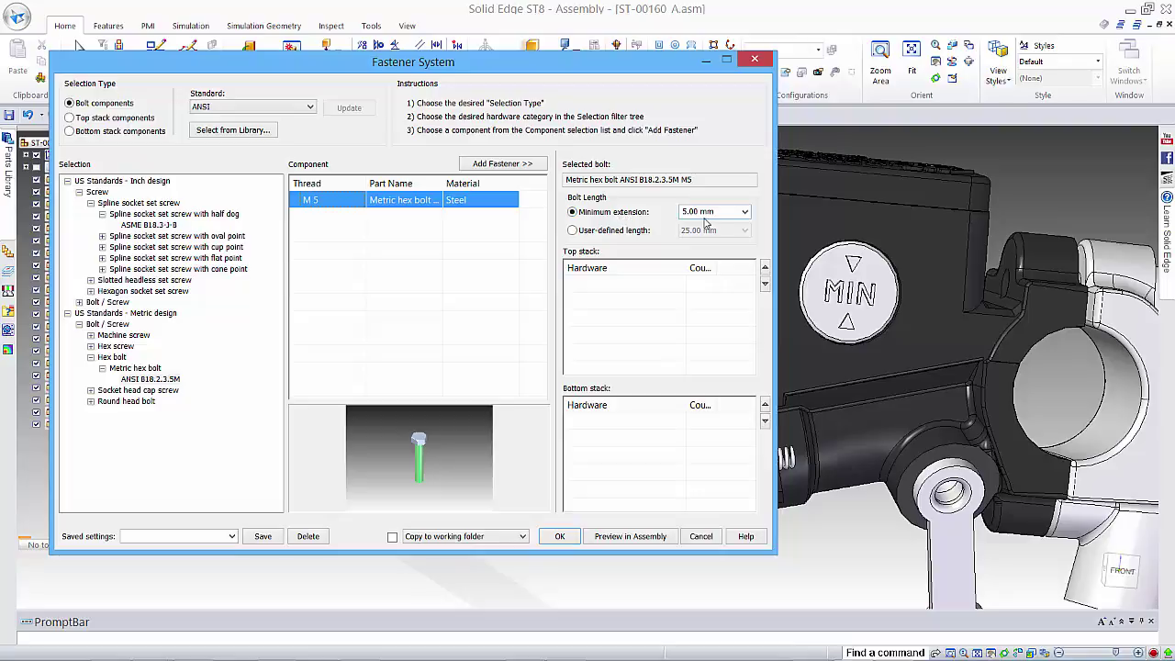
Set the bolt's minimum extension to 2.00 mm.
{"action": "left_click", "coordinate": [742, 213]}
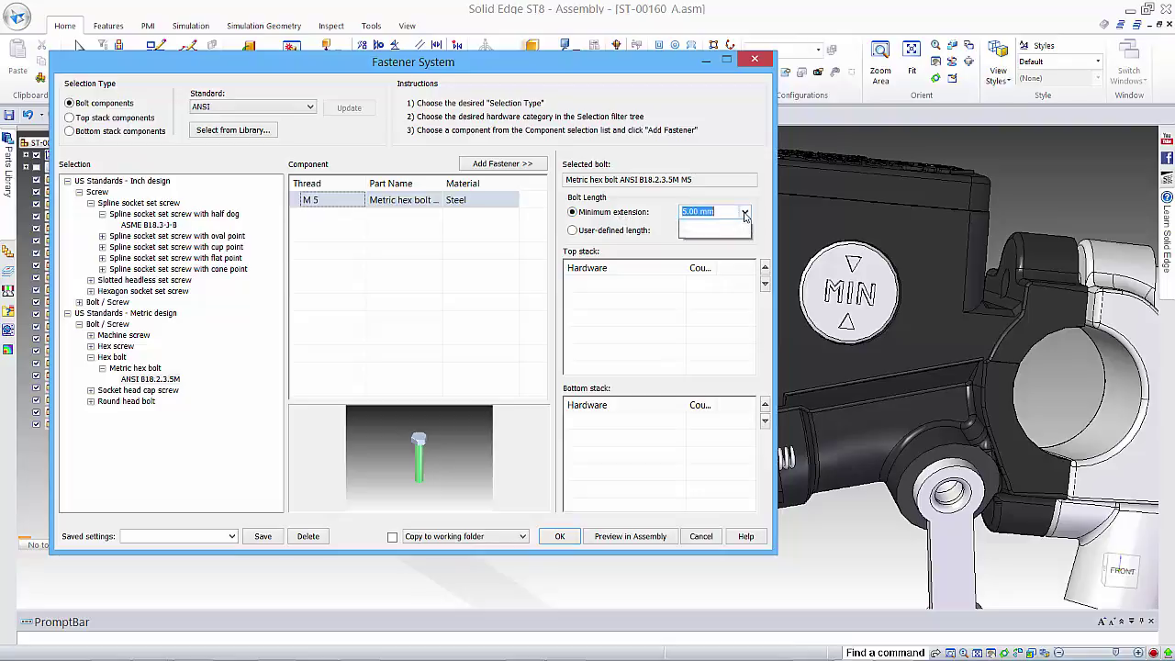
{"action": "left_click", "coordinate": [725, 232]}
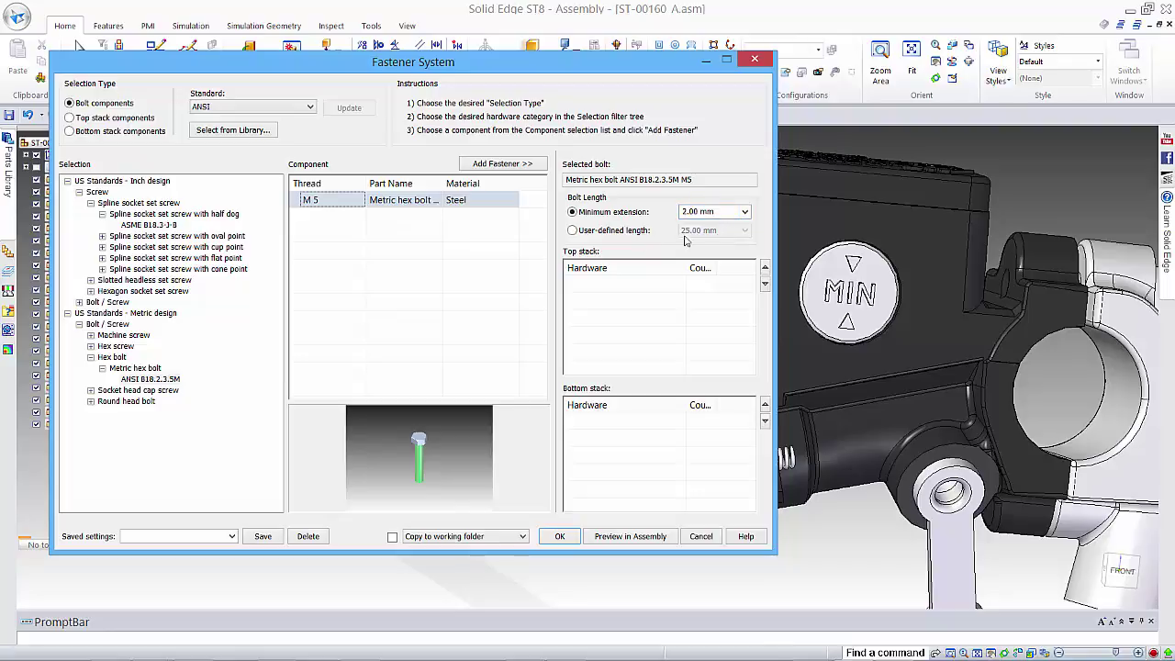
{"action": "left_click", "coordinate": [123, 119]}
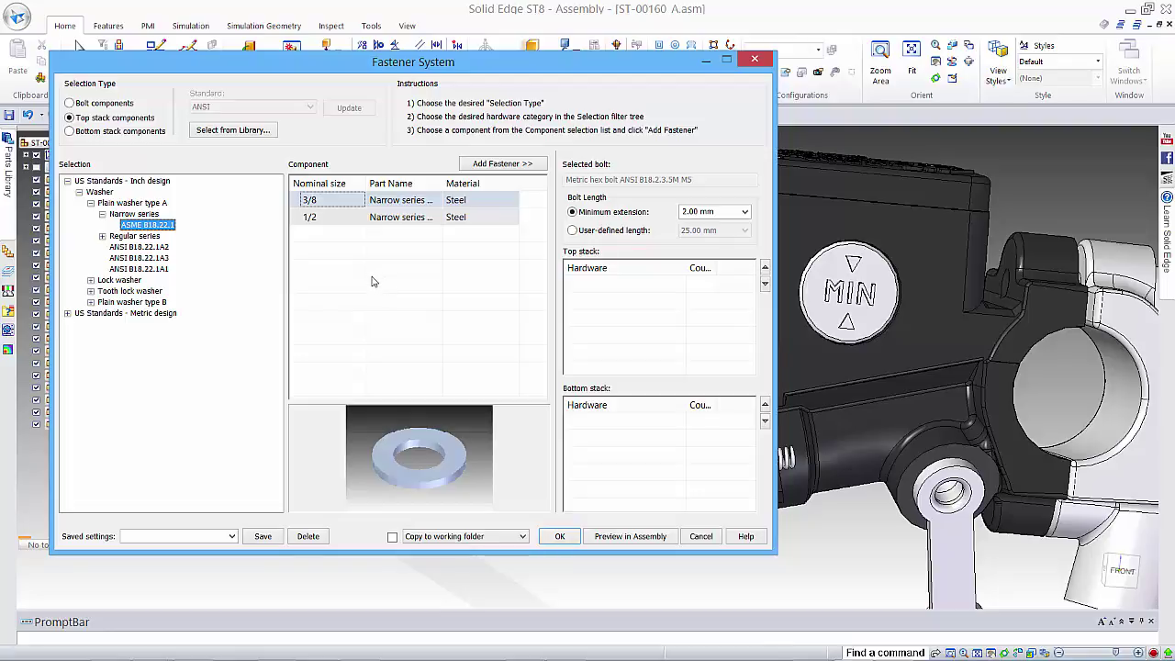
Add one size 5 ANSI B18.22M-B metric plain washer to the top stack.
{"action": "left_click", "coordinate": [67, 313]}
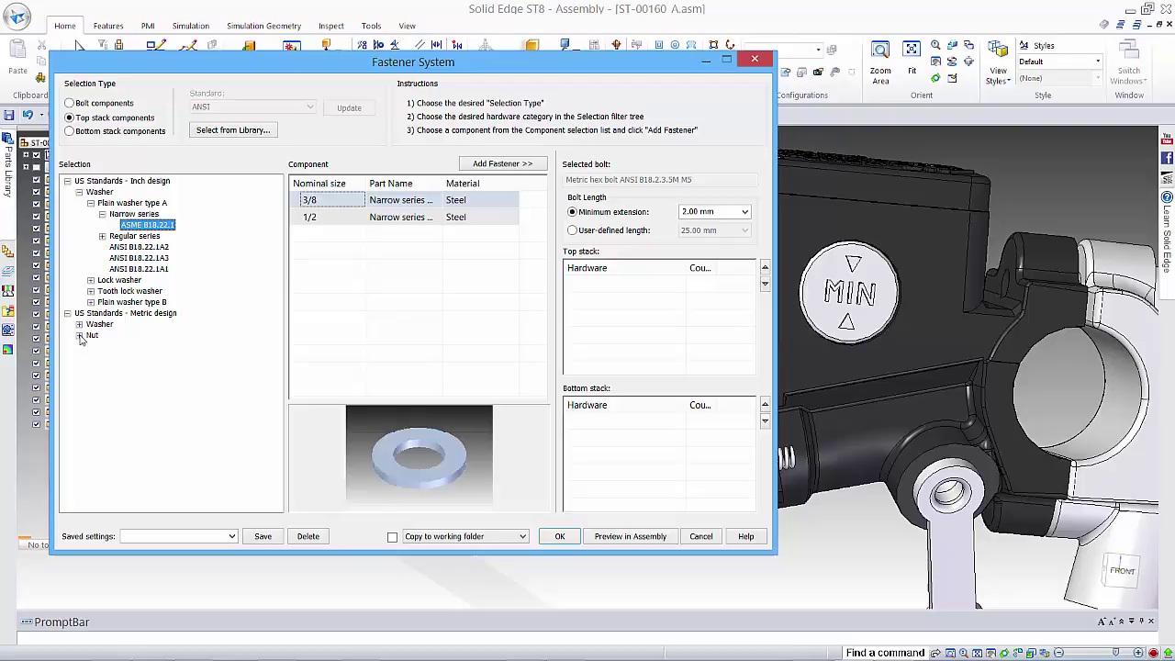
{"action": "left_click", "coordinate": [79, 335]}
{"action": "left_click", "coordinate": [79, 325]}
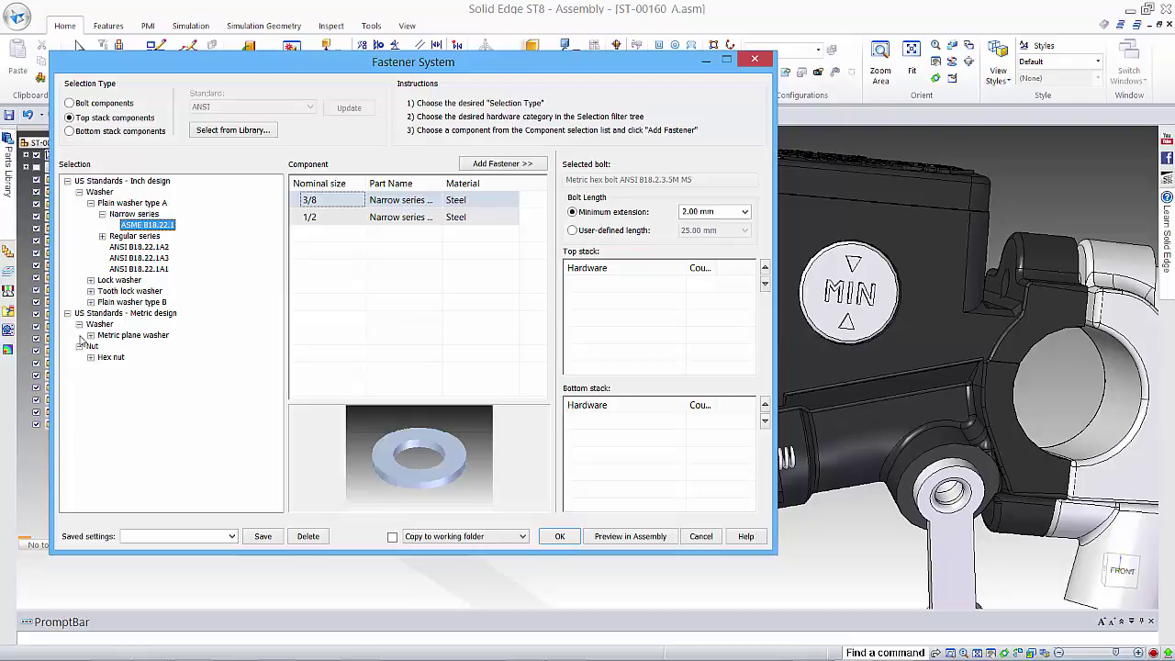
{"action": "left_click", "coordinate": [90, 335]}
{"action": "left_click", "coordinate": [124, 357]}
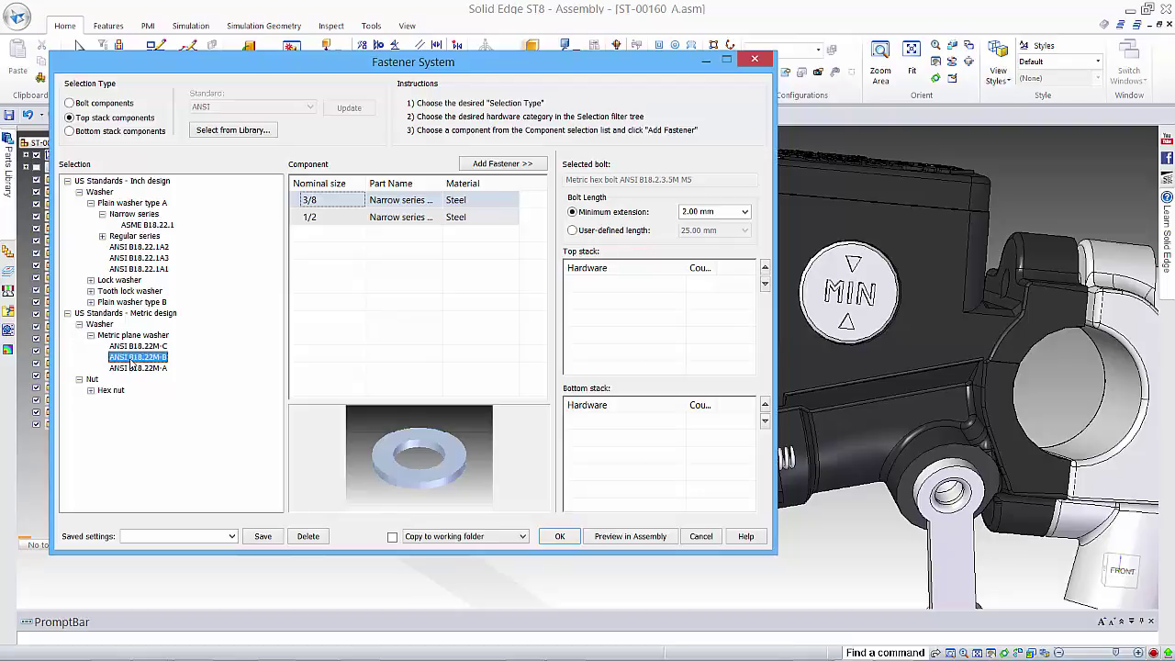
{"action": "double_click", "coordinate": [321, 218]}
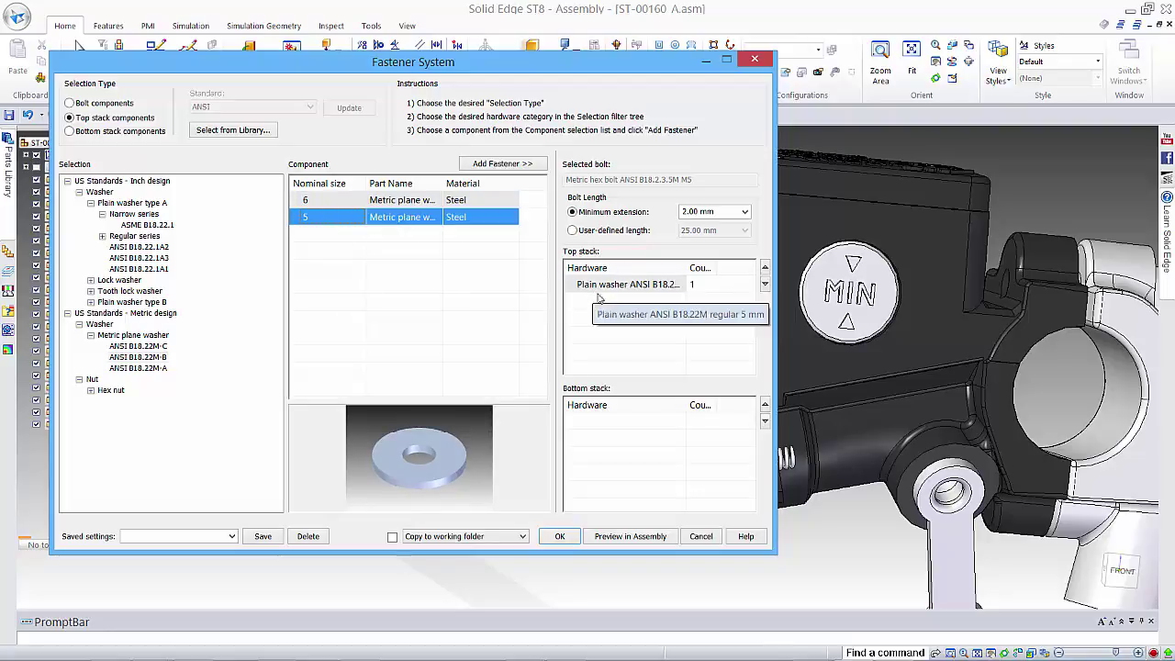
Add a size 5 ANSI B18.22M-B plain washer to the bottom stack.
{"action": "left_click", "coordinate": [109, 130]}
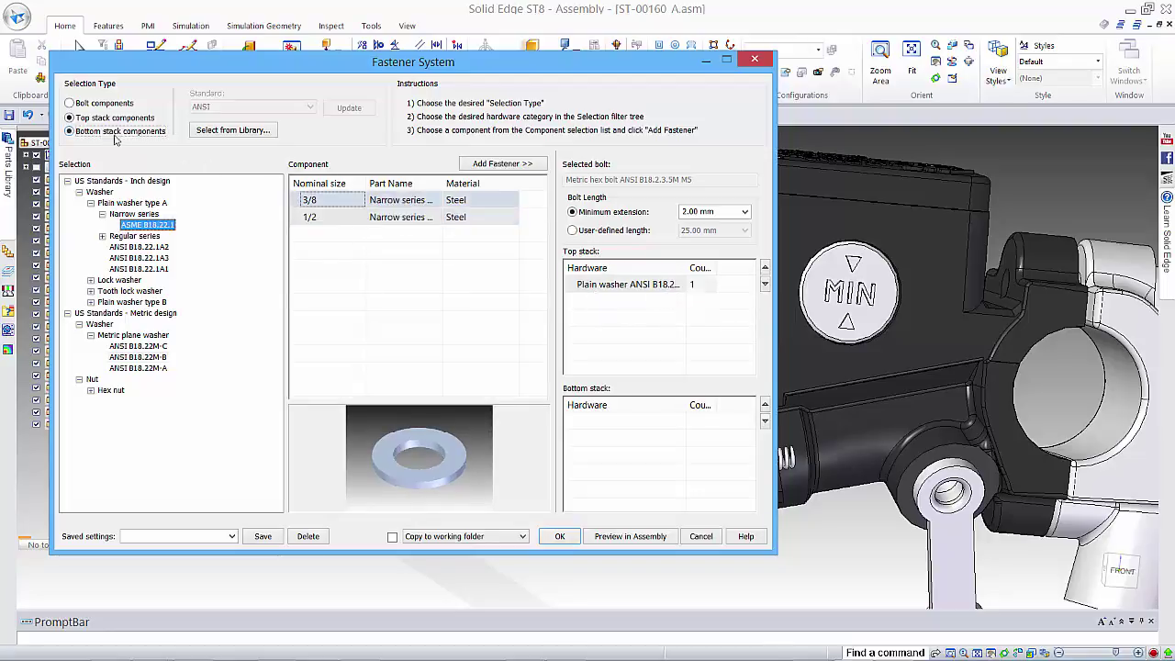
{"action": "left_click", "coordinate": [136, 356]}
{"action": "double_click", "coordinate": [330, 221]}
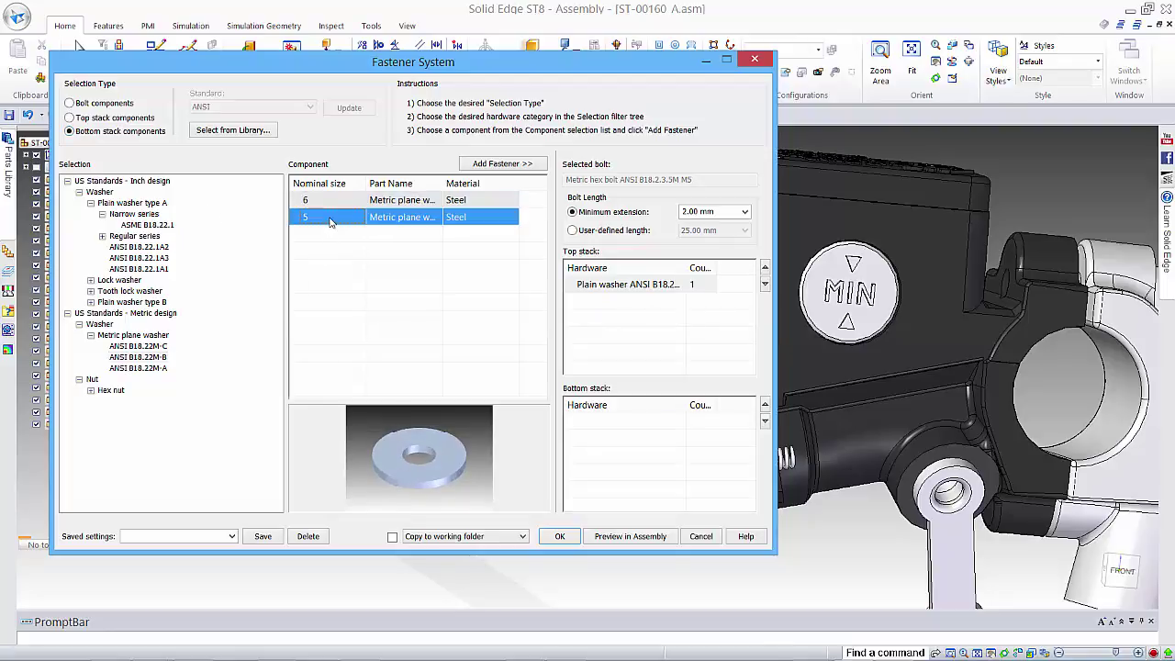
Add an M 5 metric hex nut, style 2, below the washer in the bottom stack.
{"action": "left_click", "coordinate": [90, 391]}
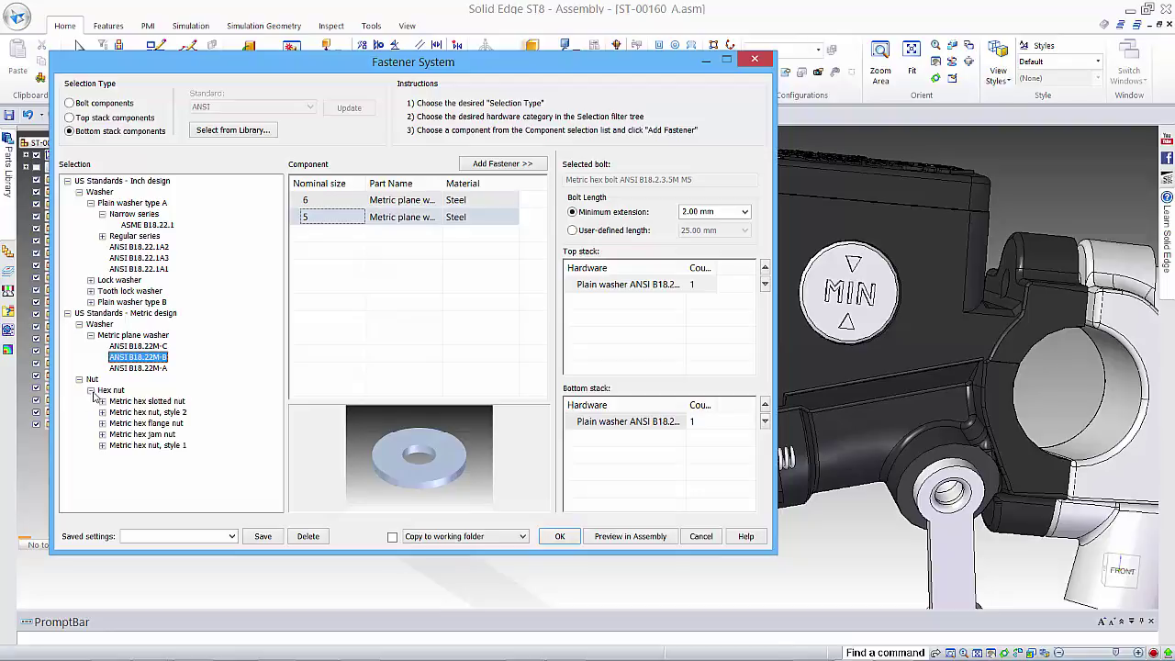
{"action": "left_click", "coordinate": [149, 413]}
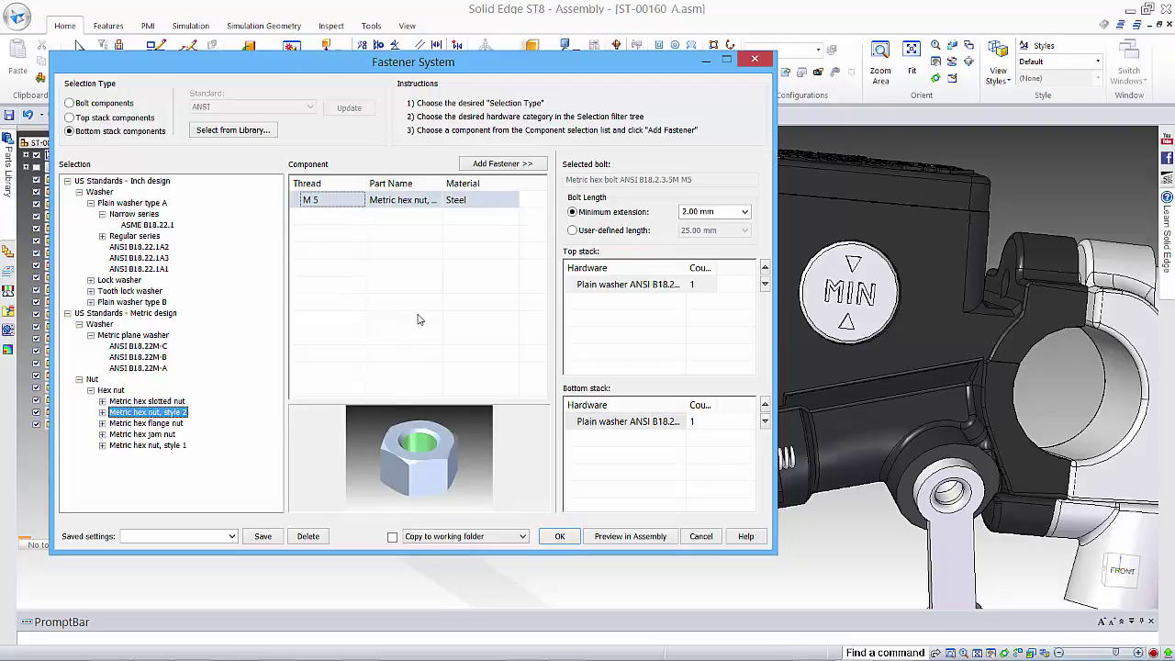
{"action": "left_click", "coordinate": [410, 207]}
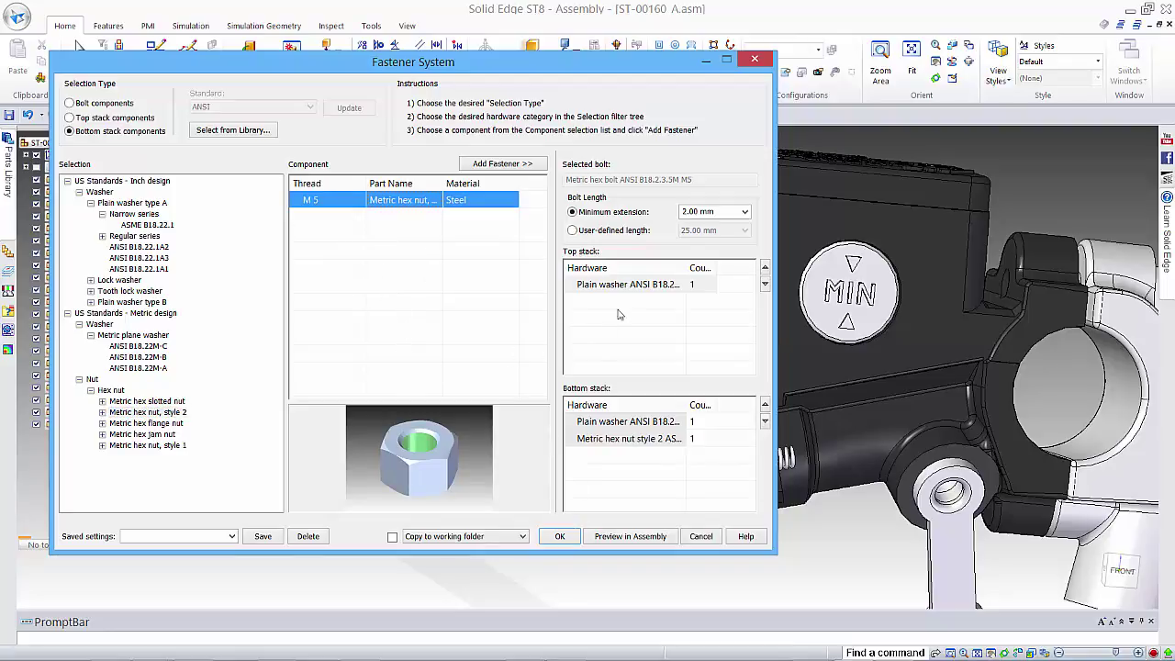
Generate FastenerSystem_1 through the lever hole, flipping it over and back to compare orientations.
{"action": "left_click", "coordinate": [560, 537]}
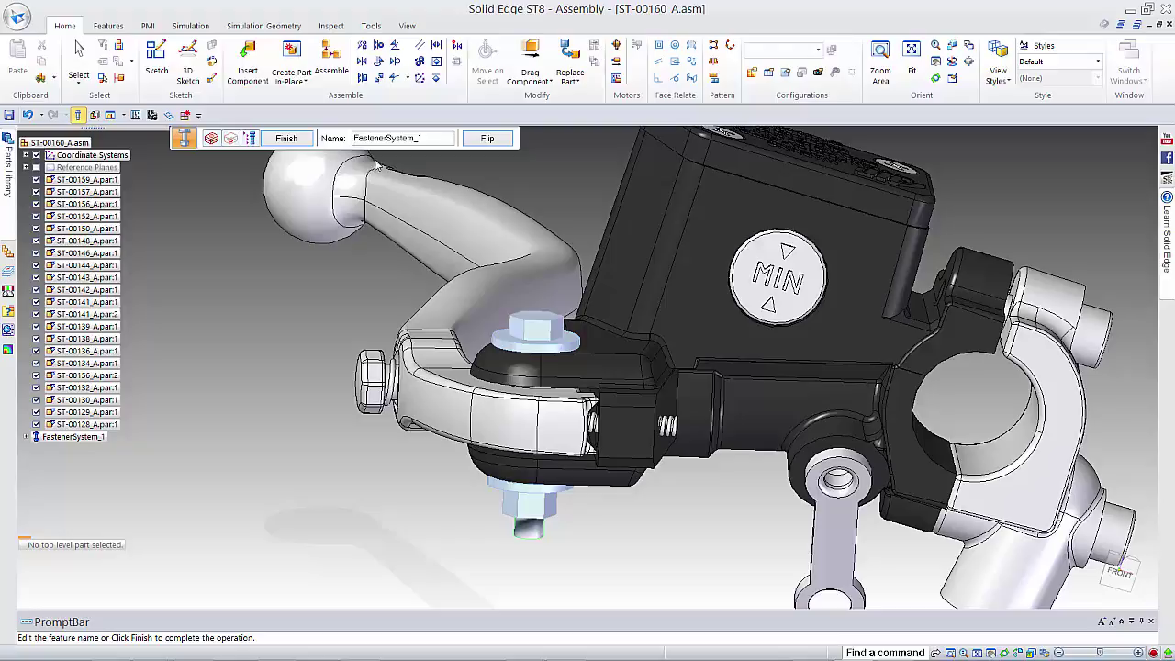
{"action": "left_click", "coordinate": [487, 138]}
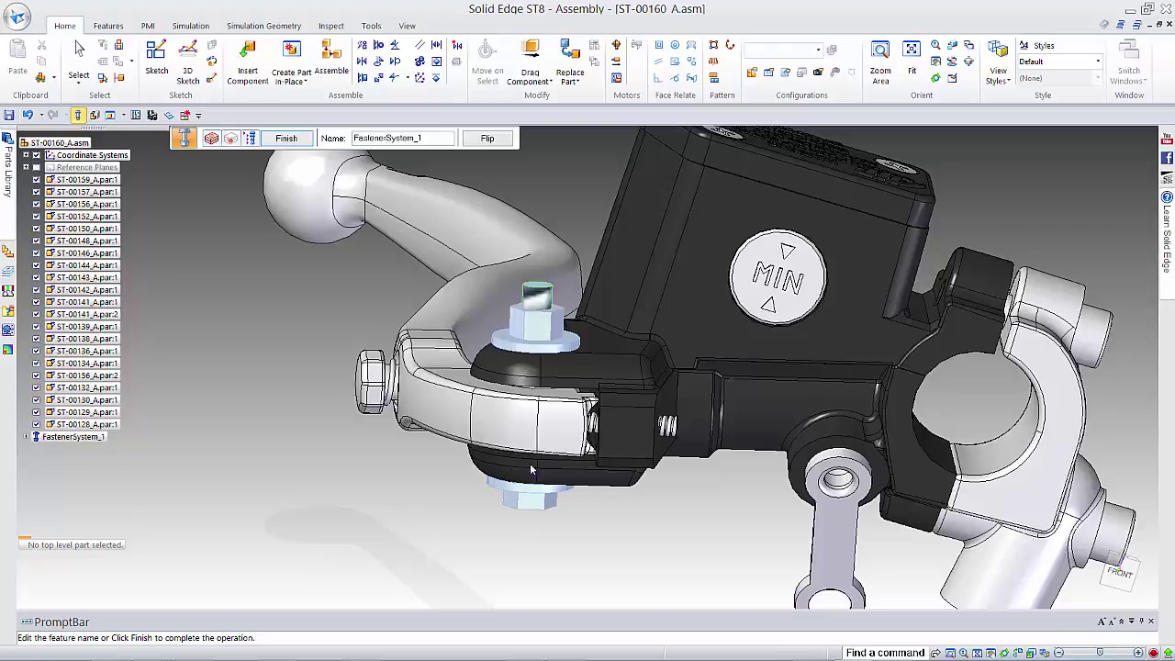
{"action": "left_click", "coordinate": [491, 140]}
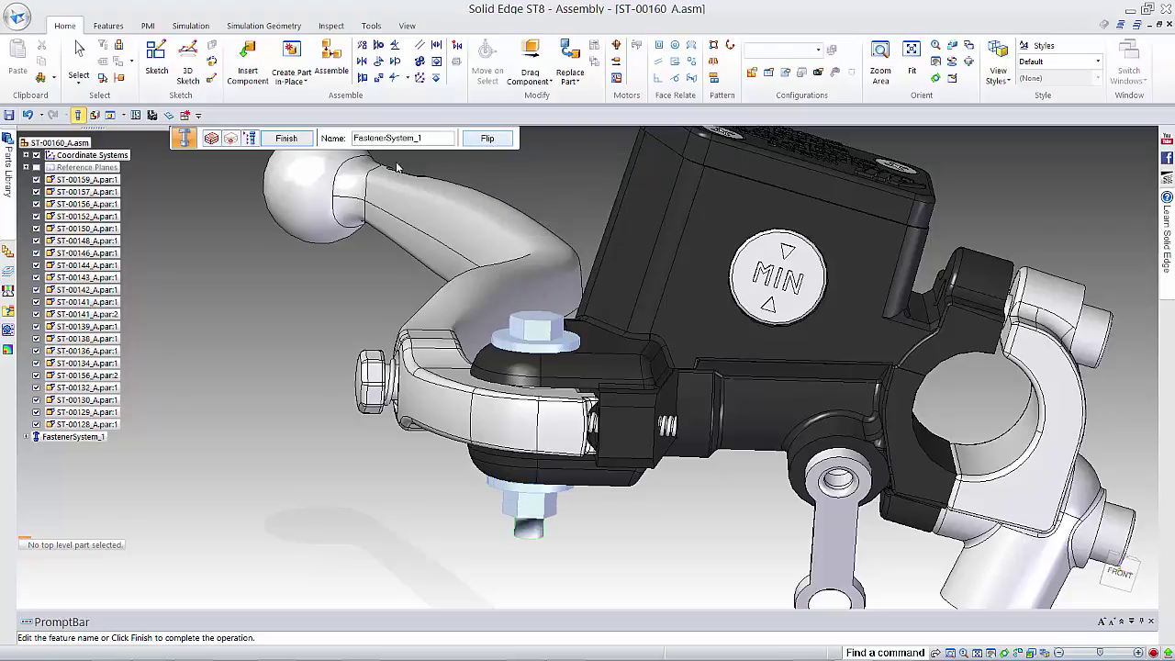
{"action": "left_click", "coordinate": [250, 139]}
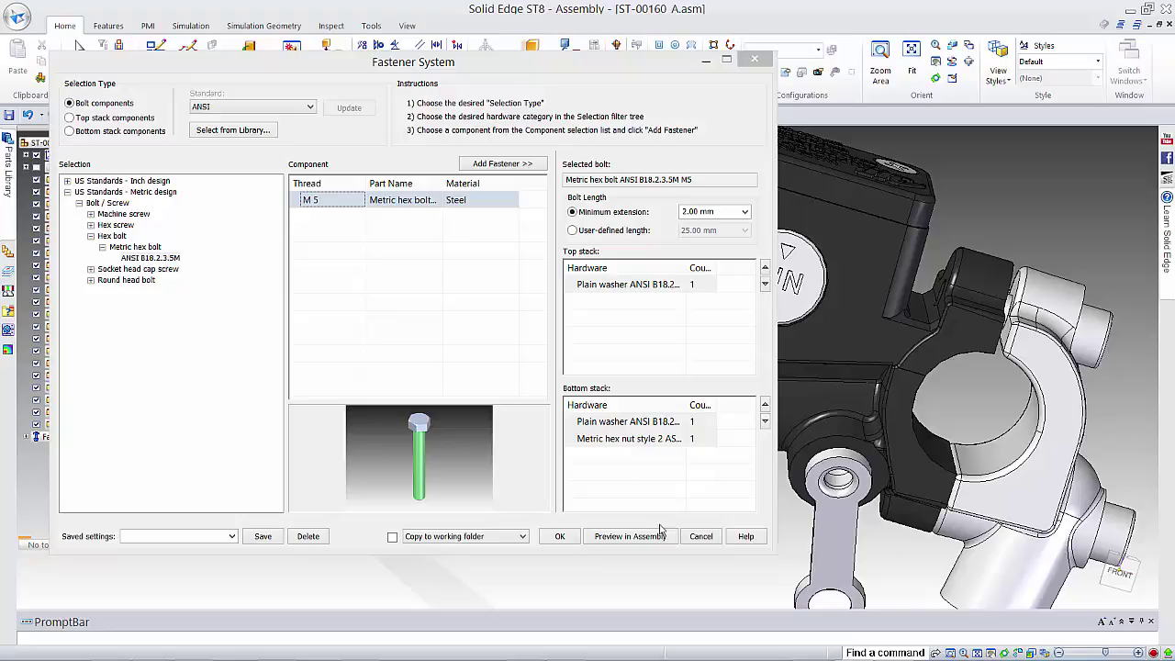
{"action": "left_click", "coordinate": [557, 537]}
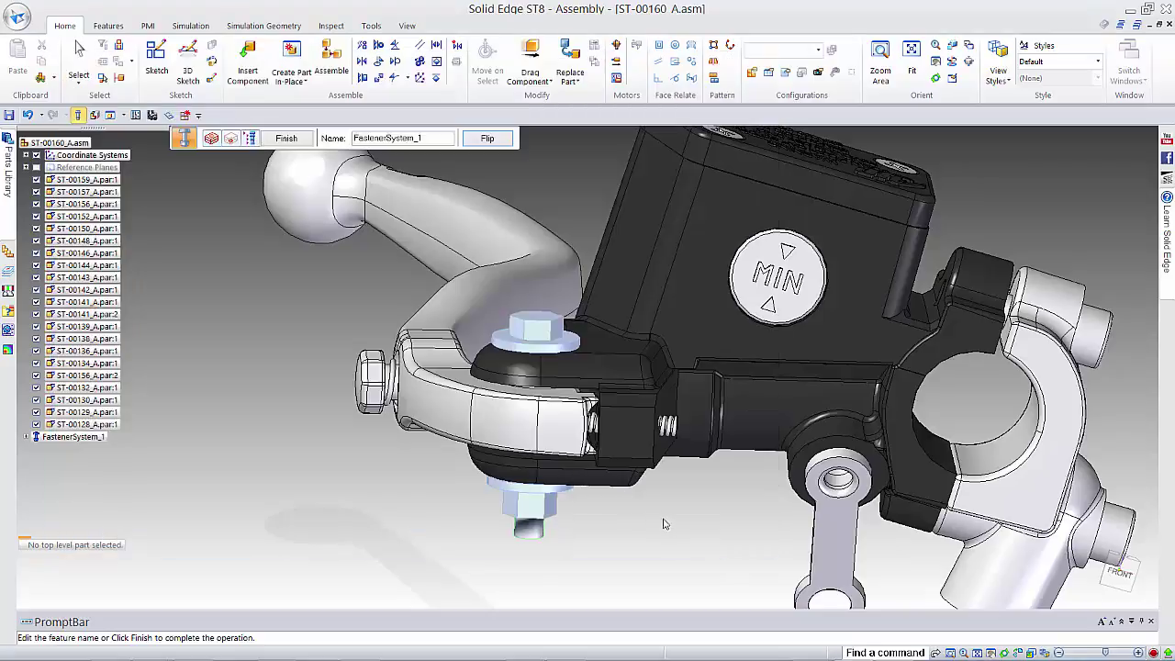